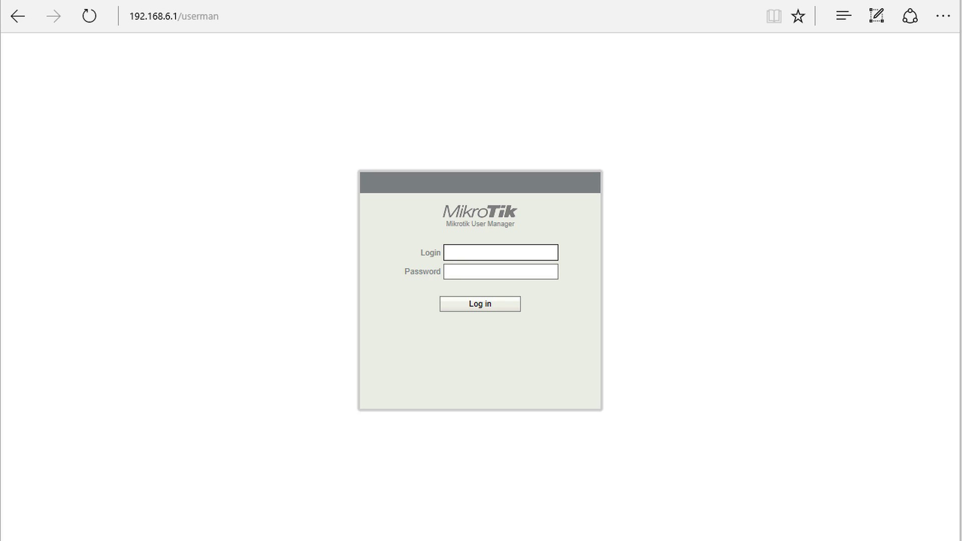
Enter the user name 'admin' and the account password on the User Manager login form
click(507, 245)
text(admin)
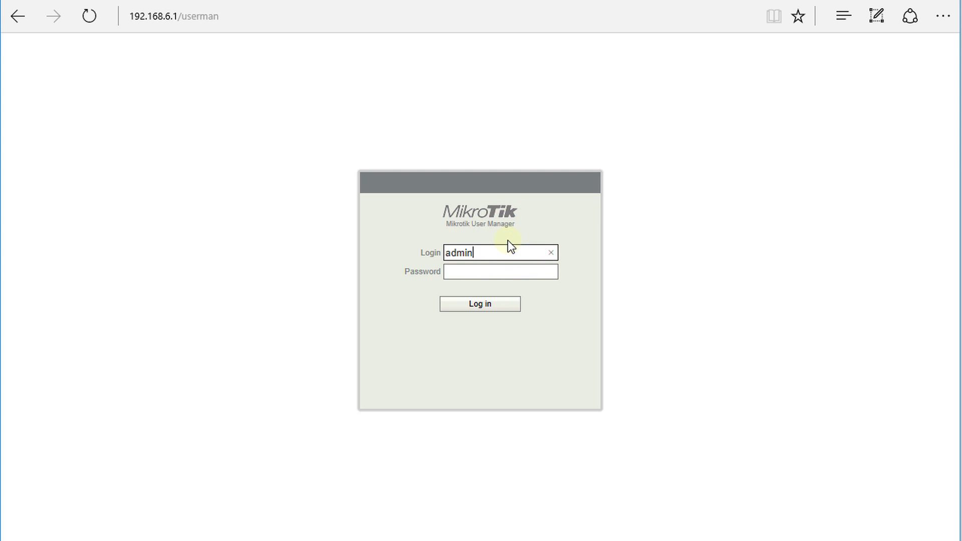
key(Tab)
text(admin12)
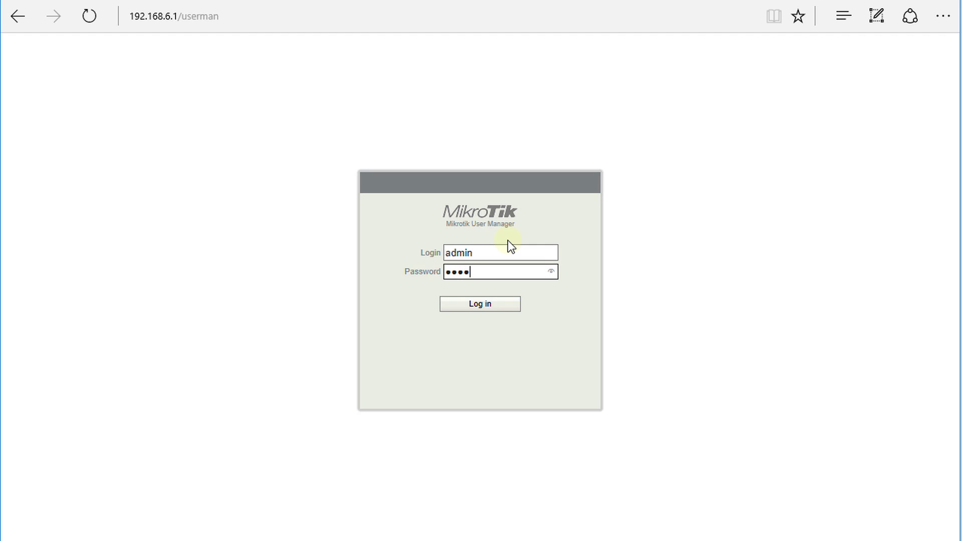
text(345)
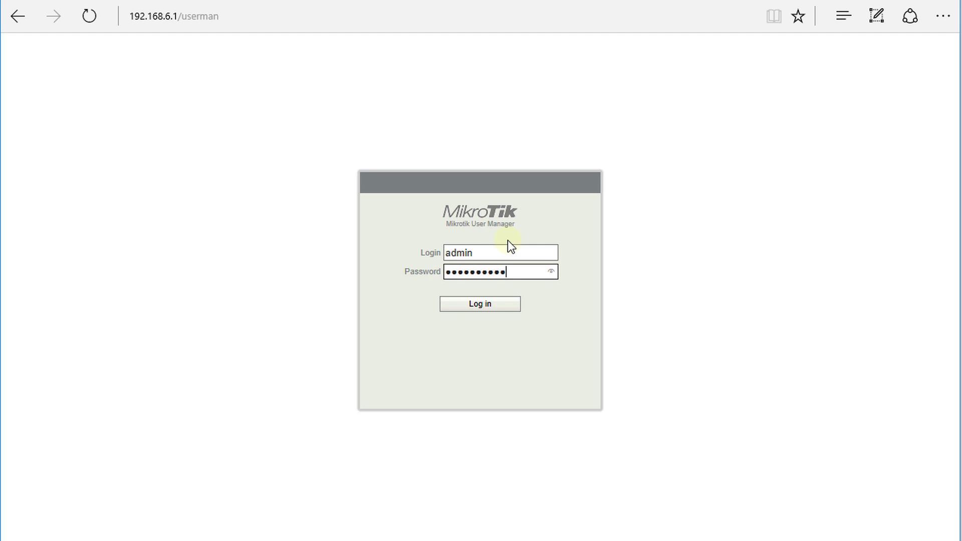
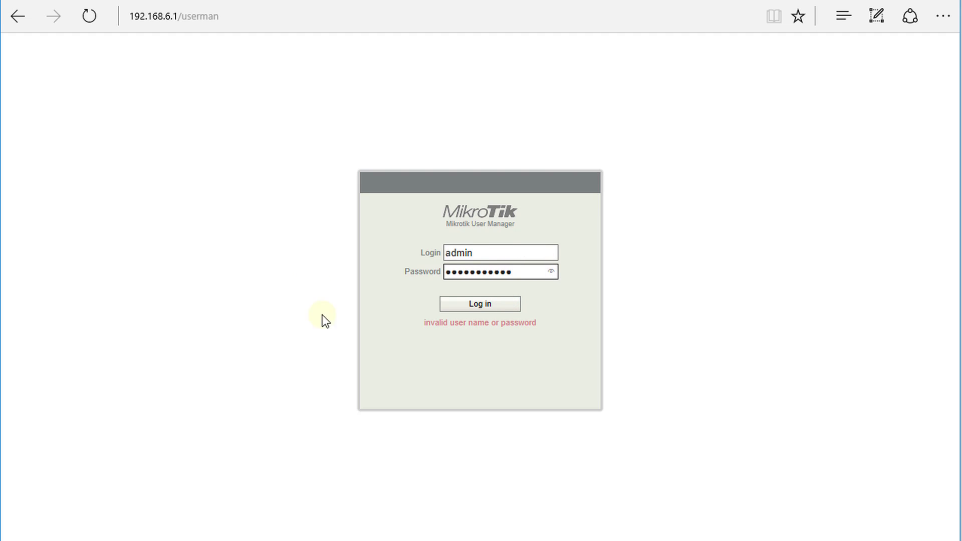
Log in and save a backup with Main db, Log db and Languages as User_Manager_2017_05_07_213240.tar
click(484, 305)
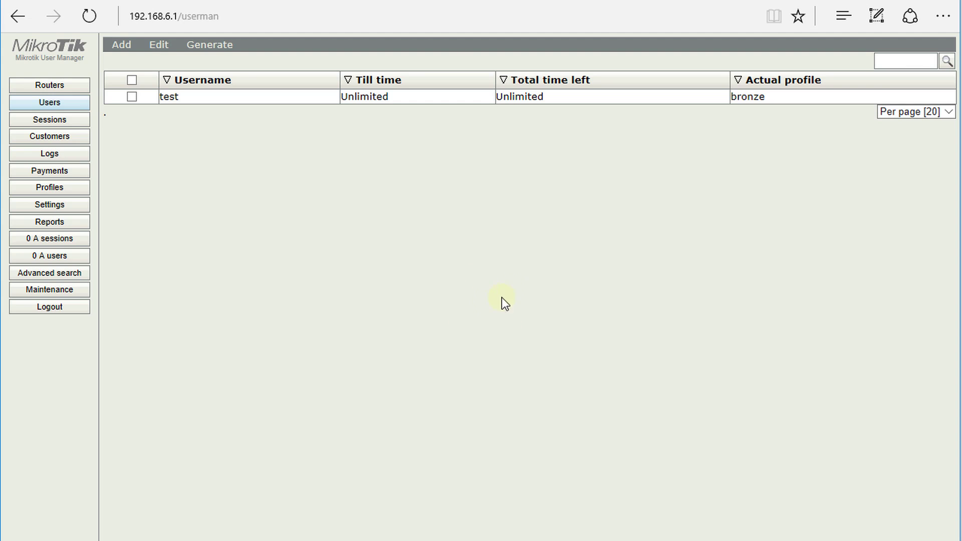
click(79, 296)
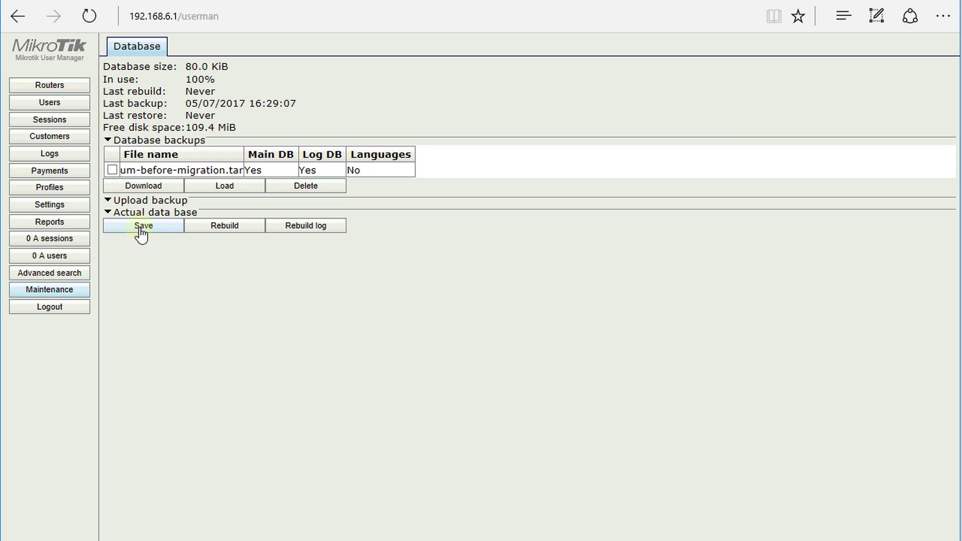
click(160, 230)
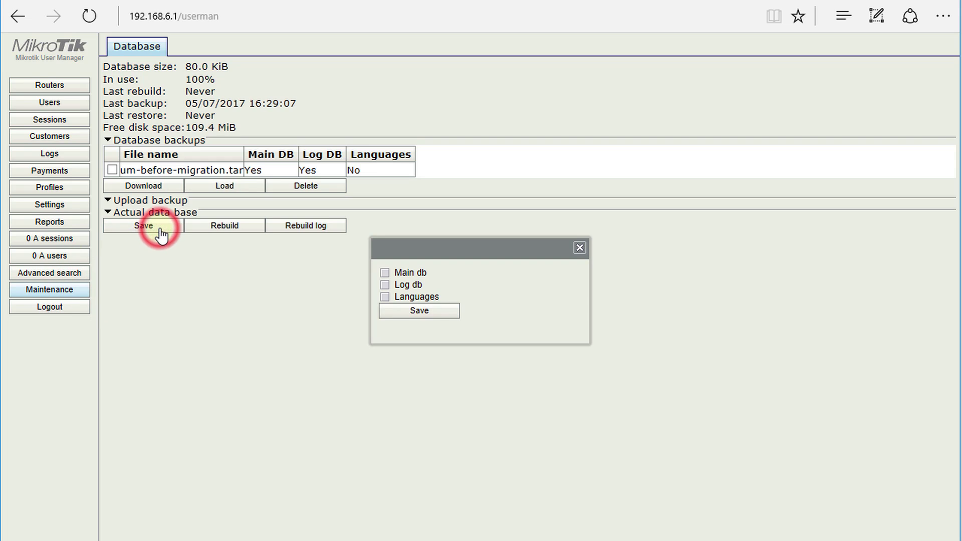
click(385, 272)
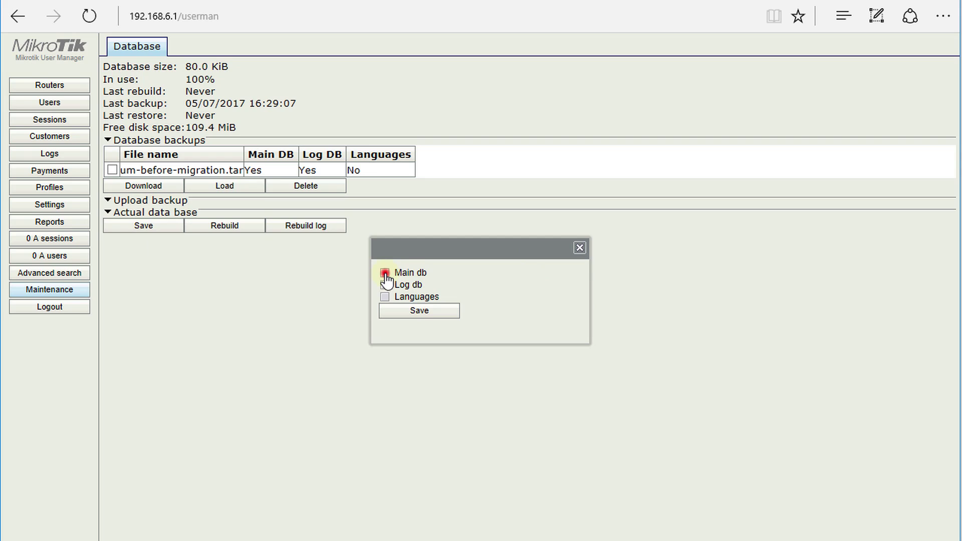
click(385, 285)
click(385, 298)
click(395, 320)
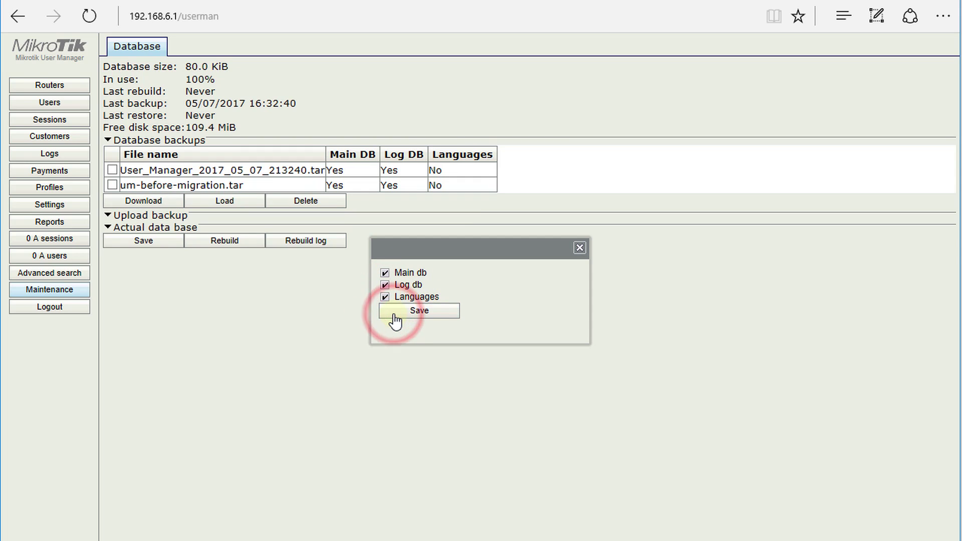
click(580, 247)
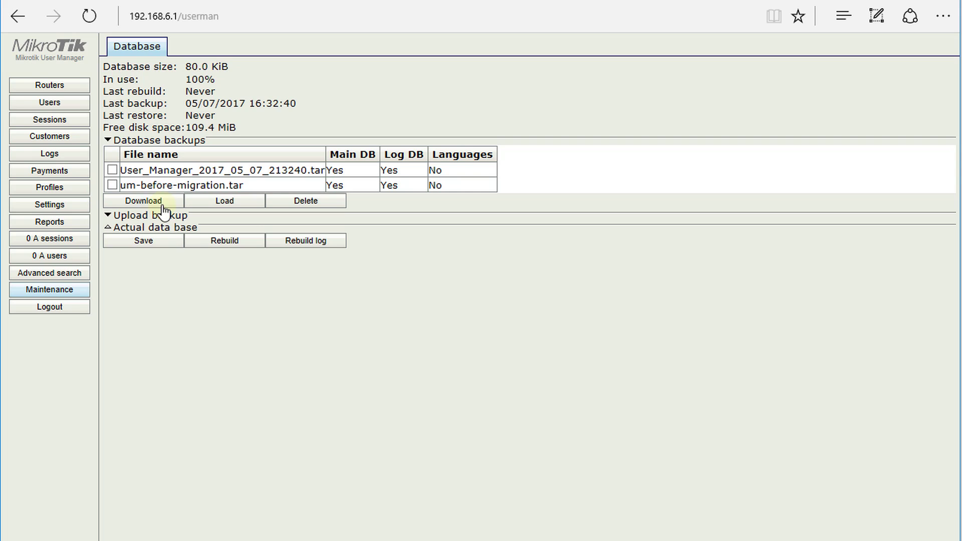
Download User_Manager_2017_05_07_213240.tar and save it into the PC's User manager backup folder
click(114, 170)
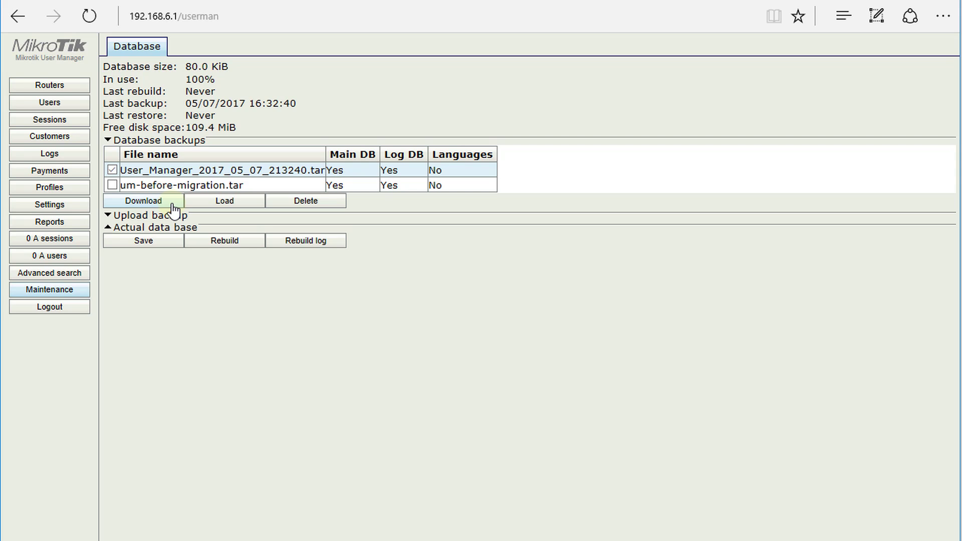
click(173, 205)
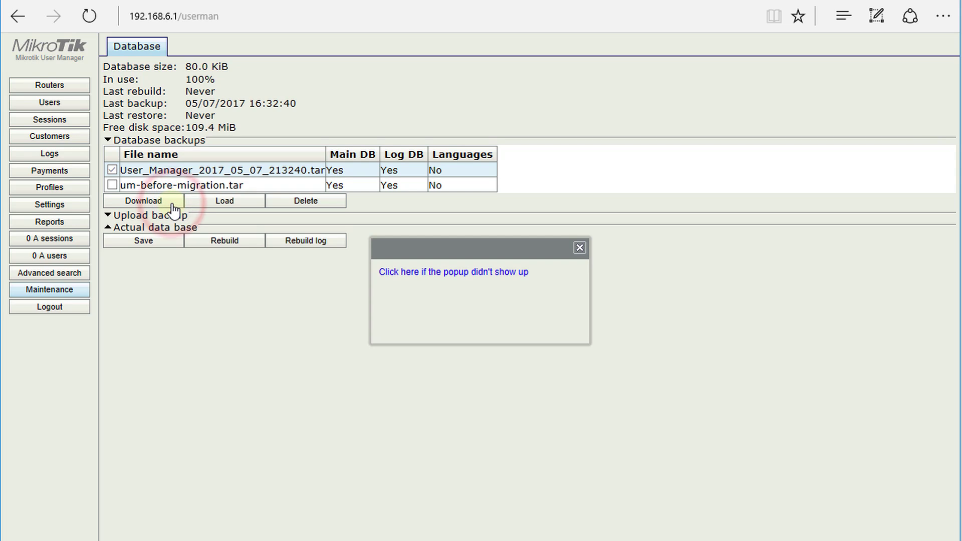
click(425, 276)
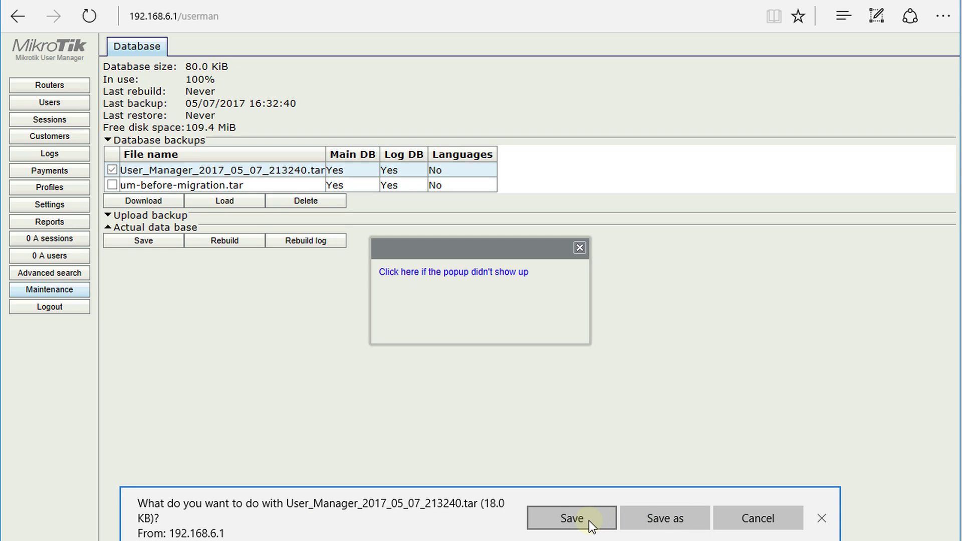
click(664, 521)
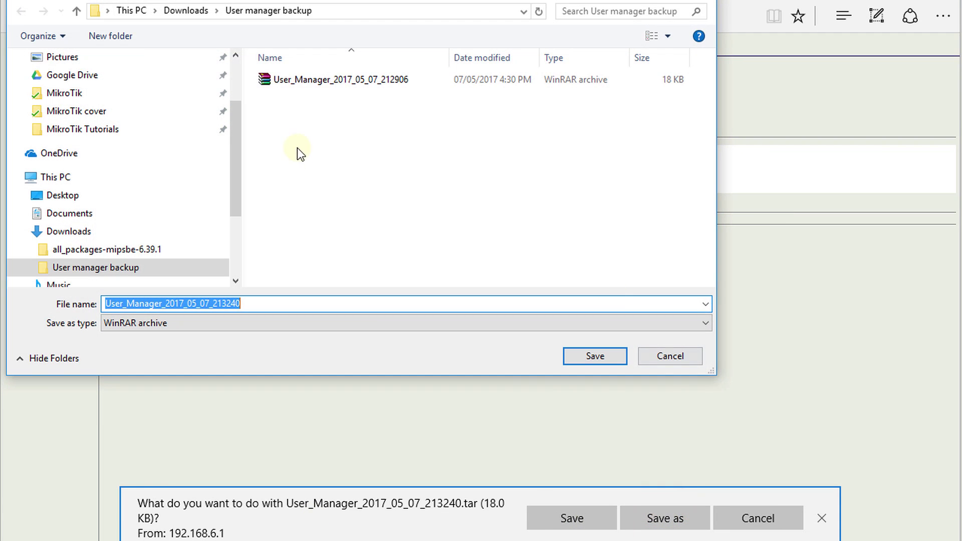
click(332, 234)
click(590, 354)
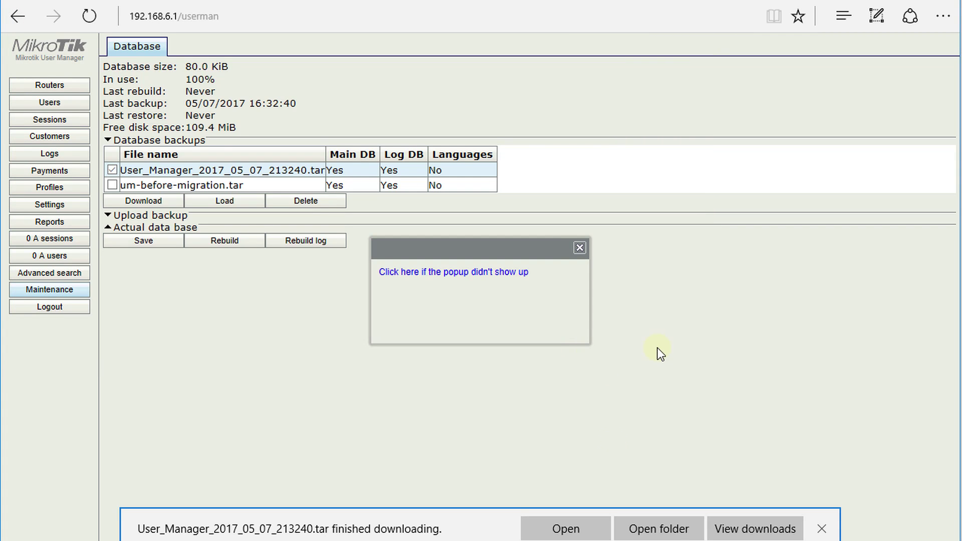
click(592, 529)
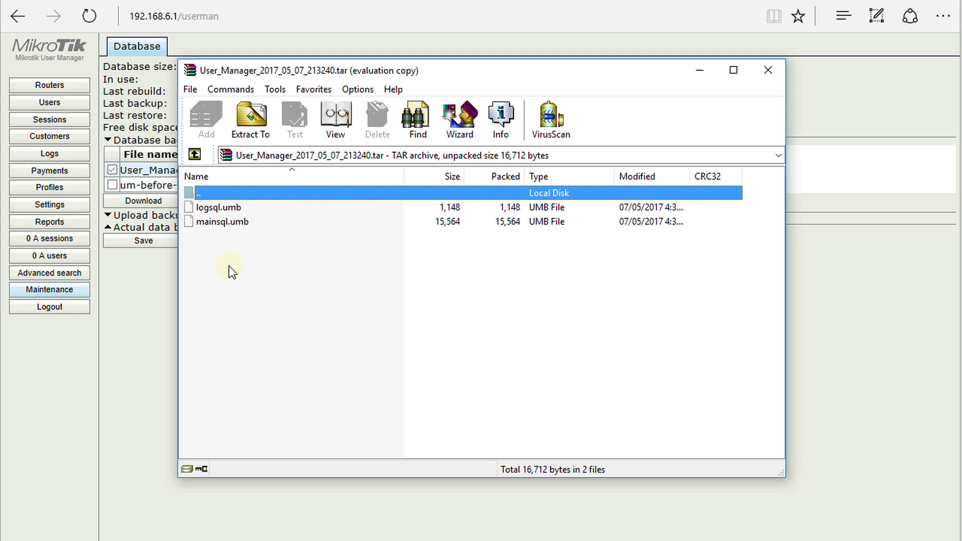
Close the archive viewer and download notice, then pick the downloaded archive under Upload backup
click(777, 71)
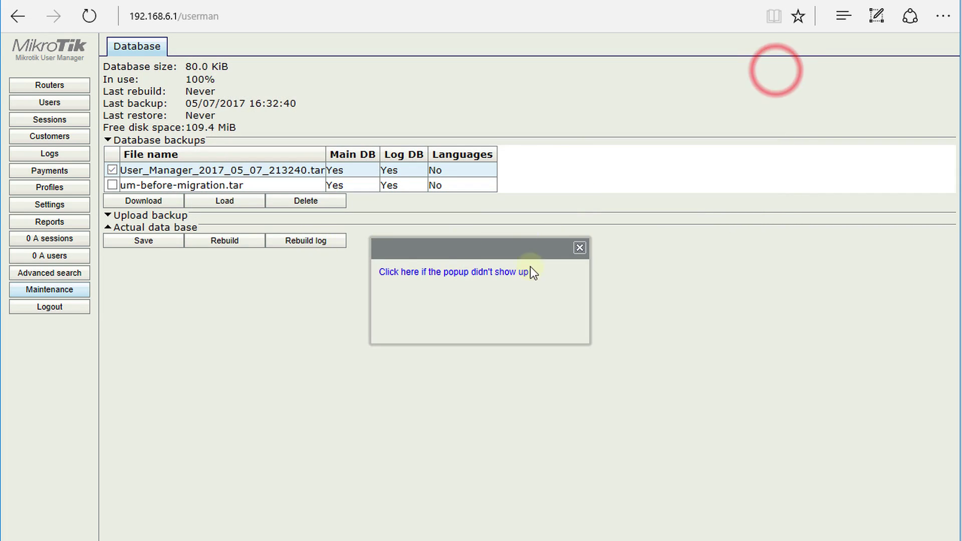
click(580, 248)
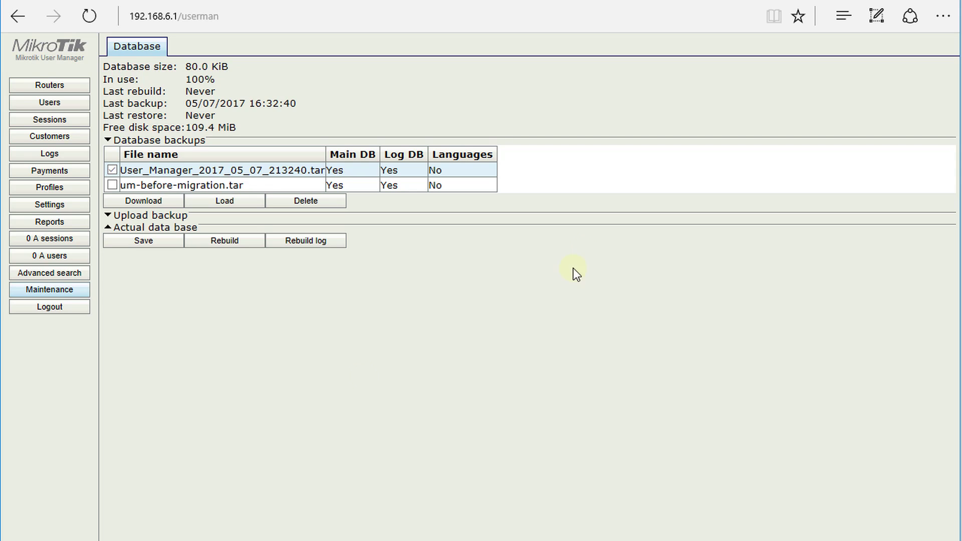
click(108, 216)
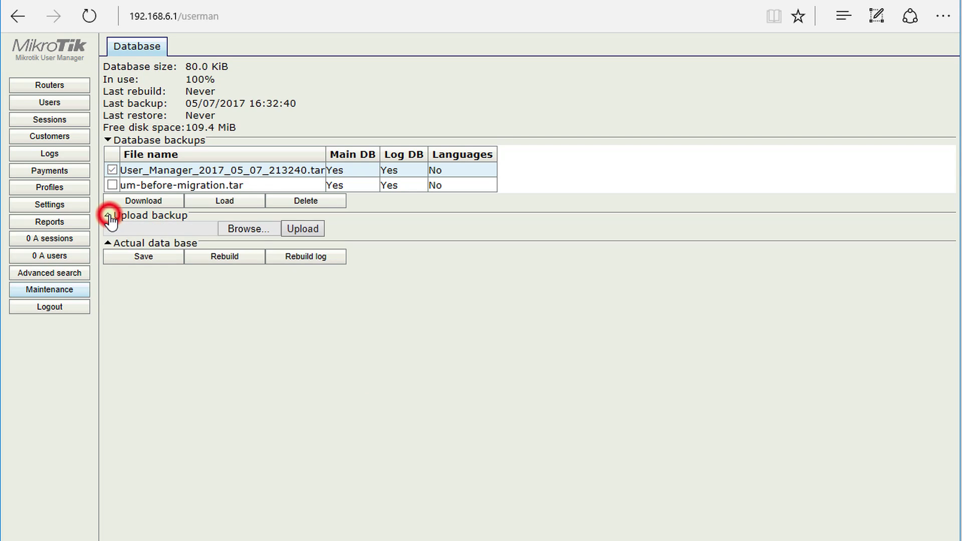
click(247, 229)
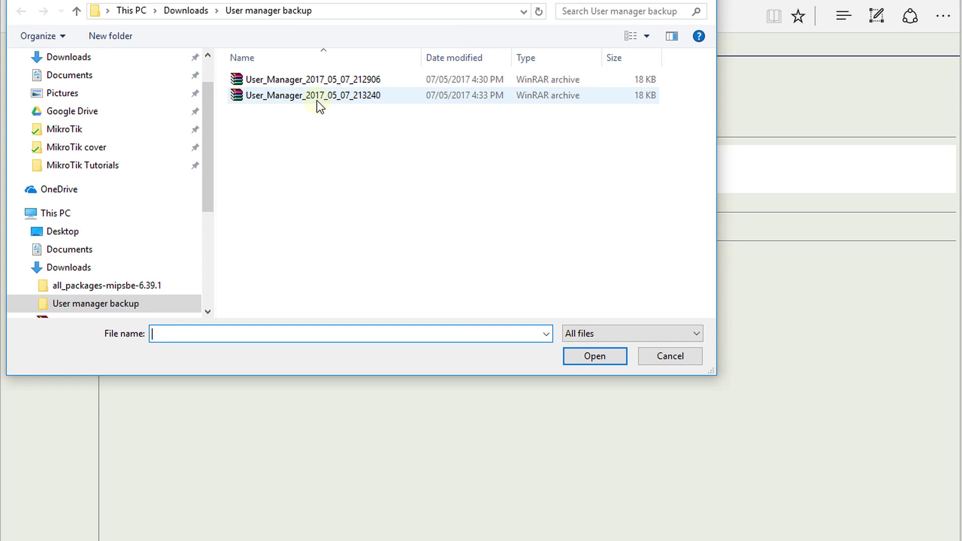
click(295, 95)
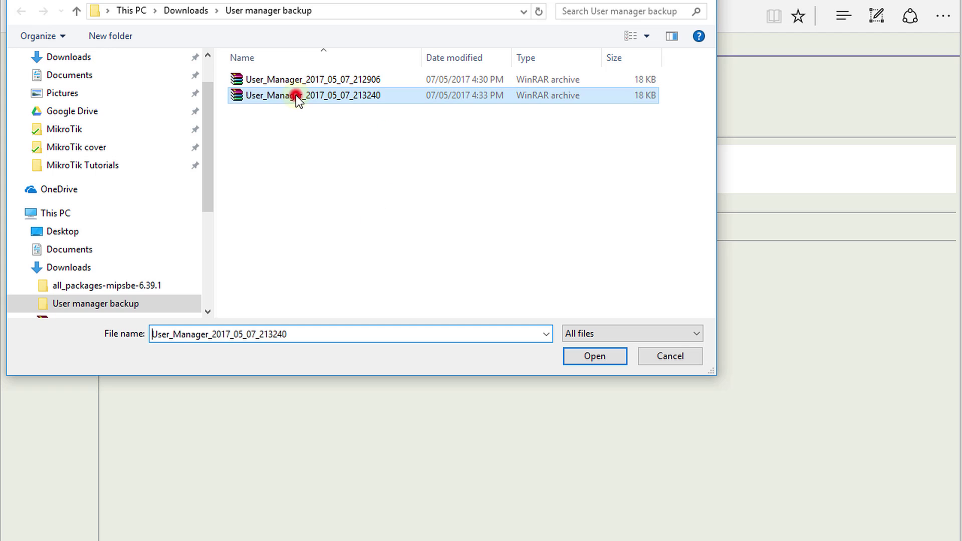
click(585, 357)
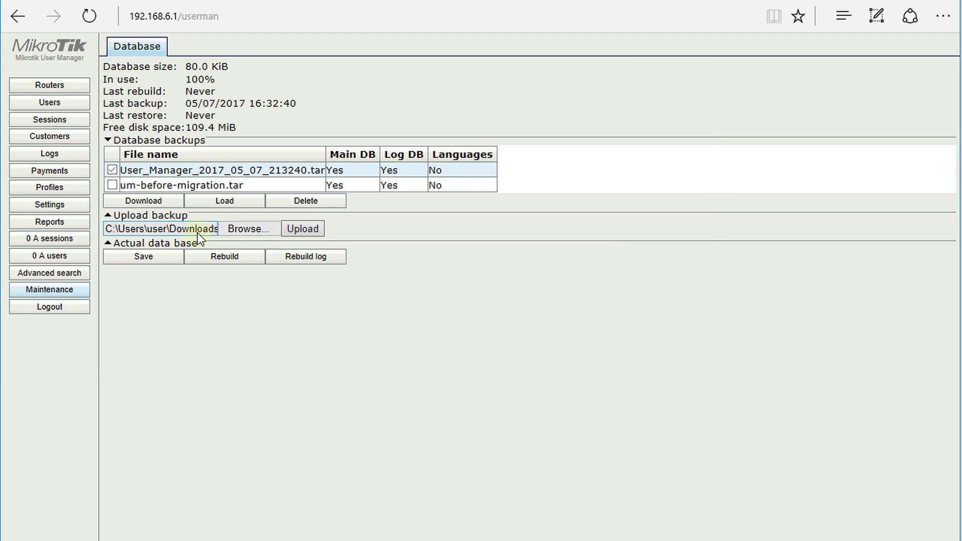
Rename the archive to 1User_Manager_2017_05_07_213240.tar and upload it to the router
click(242, 230)
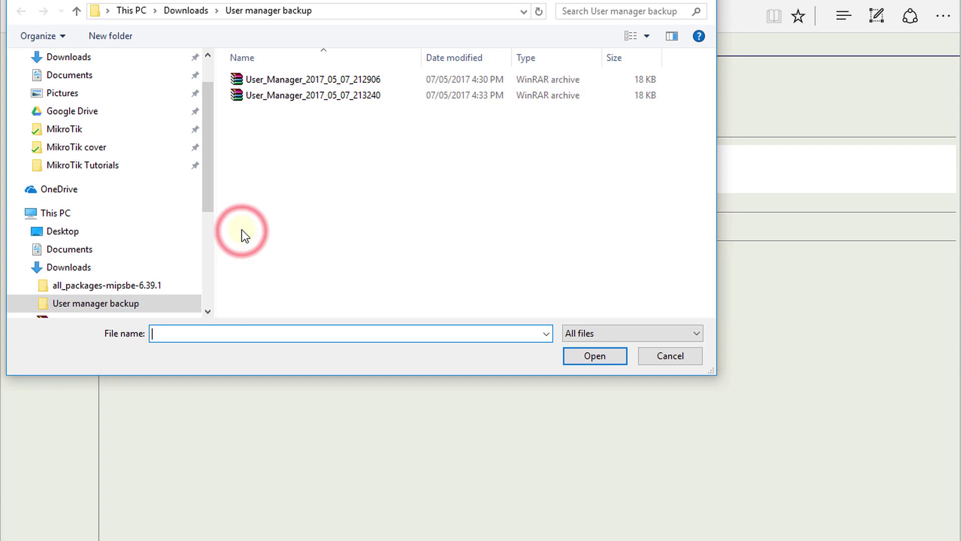
click(294, 96)
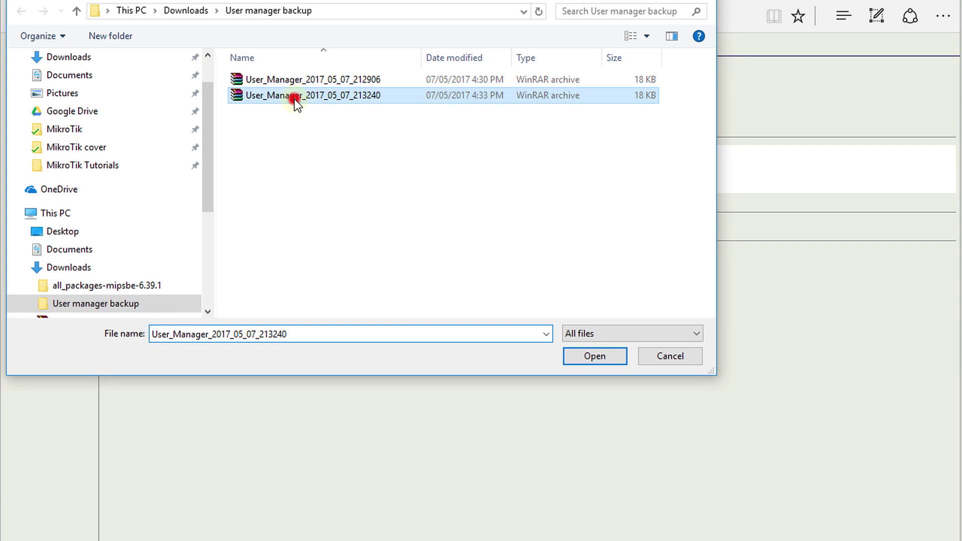
click(248, 96)
text(1)
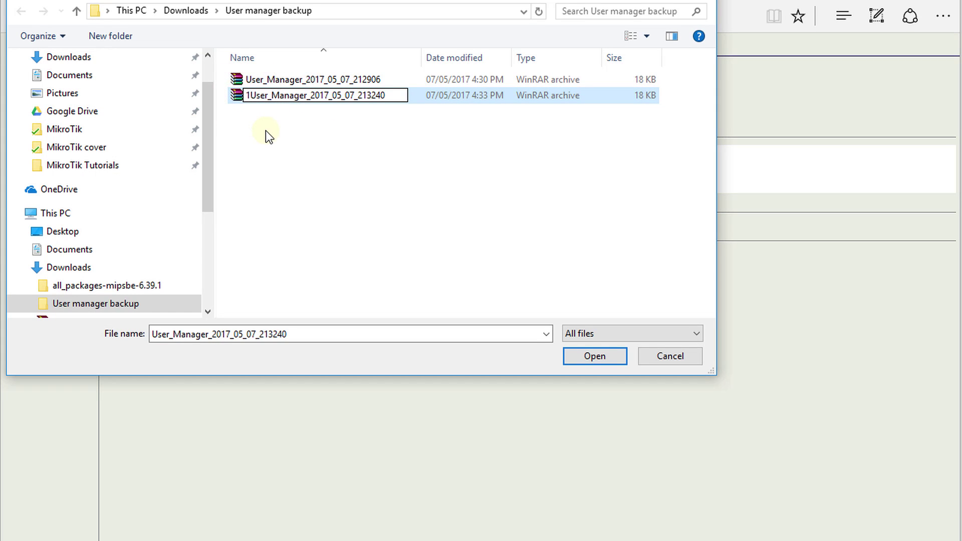
click(266, 130)
click(258, 80)
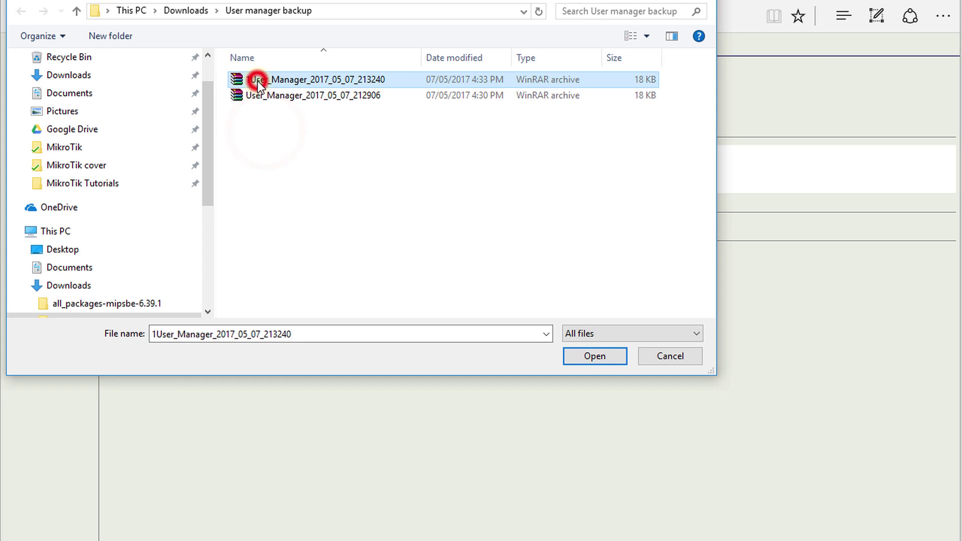
click(566, 358)
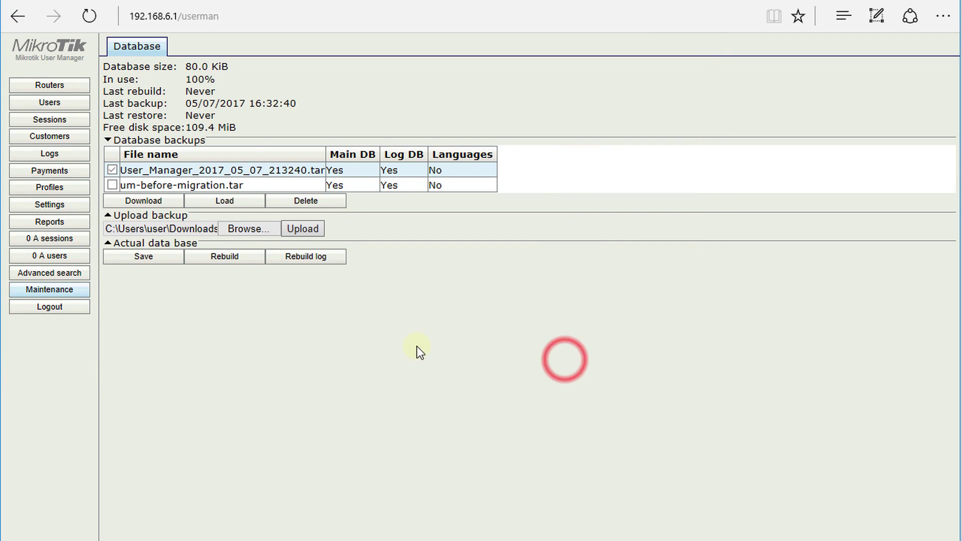
click(316, 230)
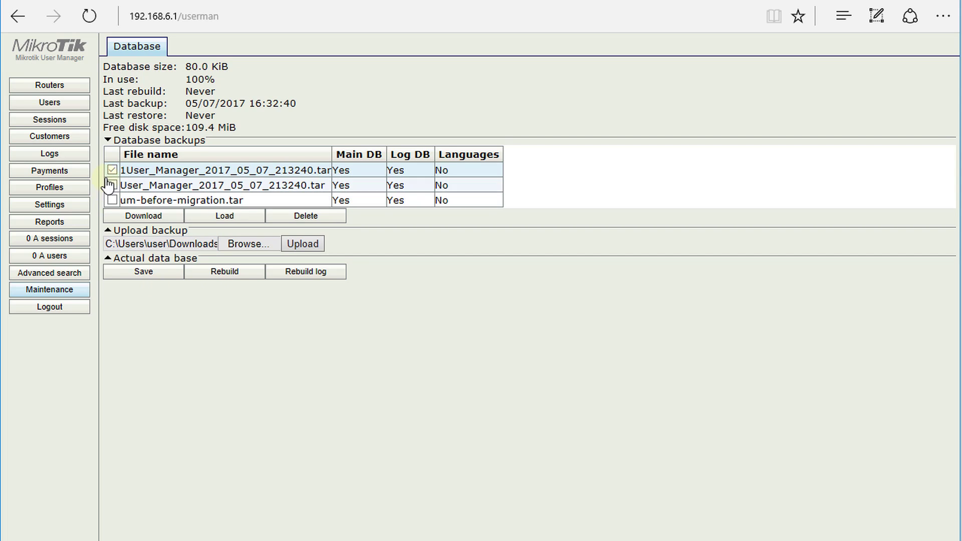
Load 1User_Manager_2017_05_07_213240.tar restoring Main db and Log db with Replace existing languages ticked
click(113, 170)
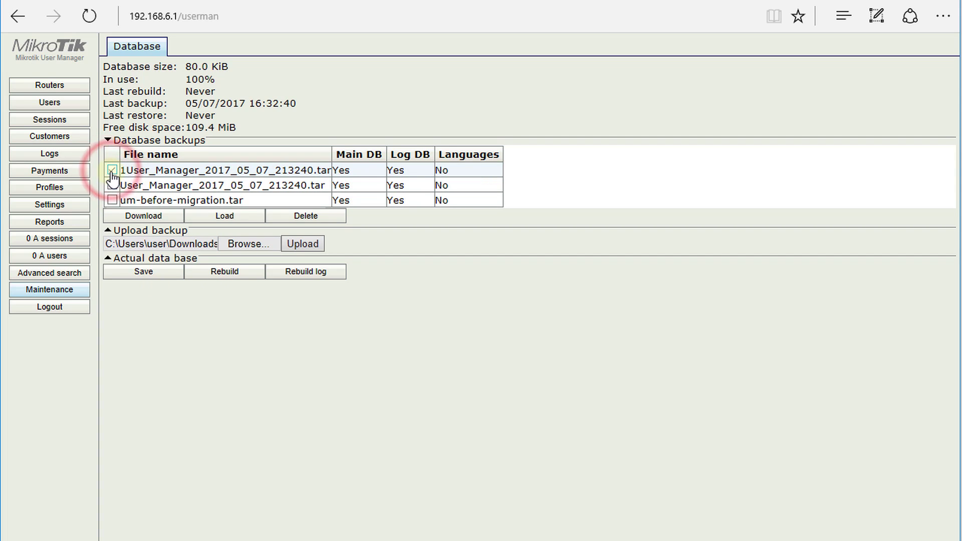
click(252, 221)
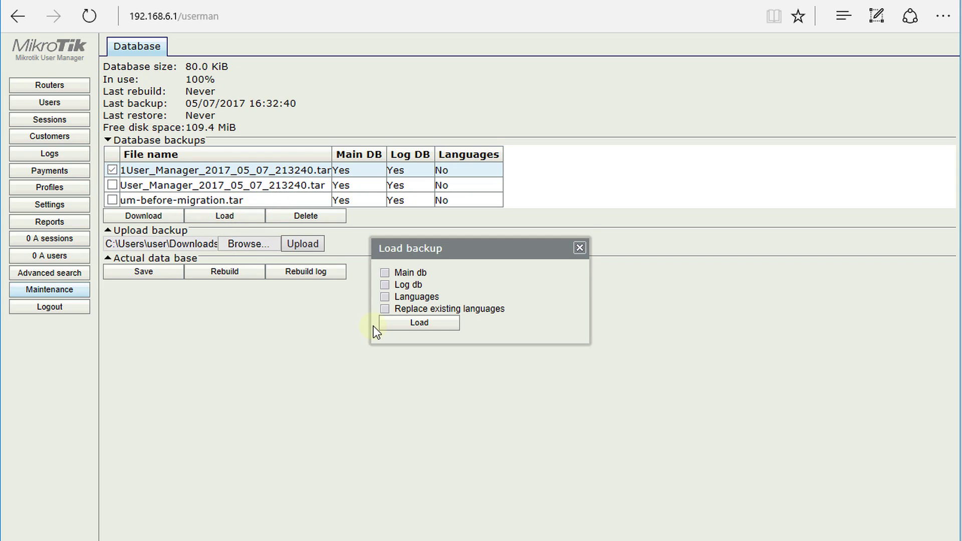
click(385, 273)
click(385, 284)
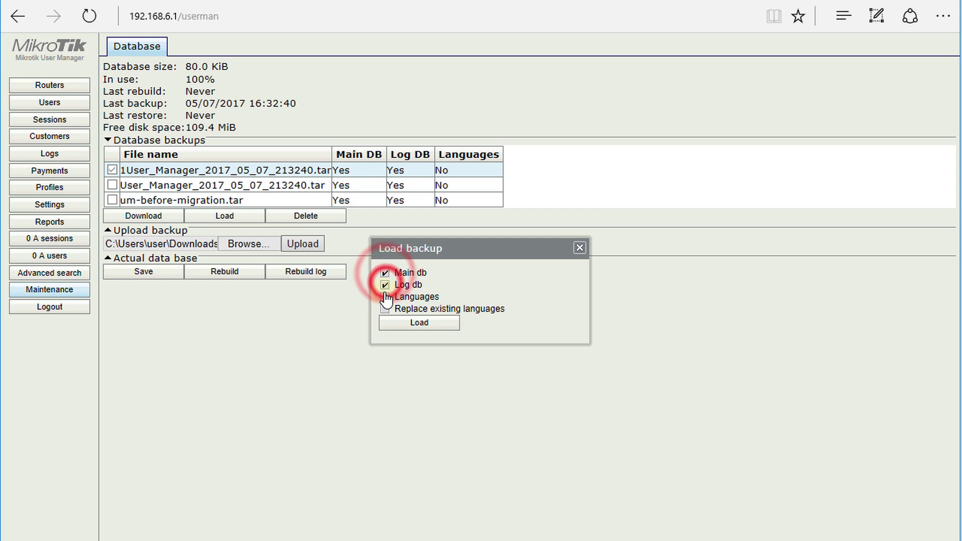
click(385, 297)
click(385, 298)
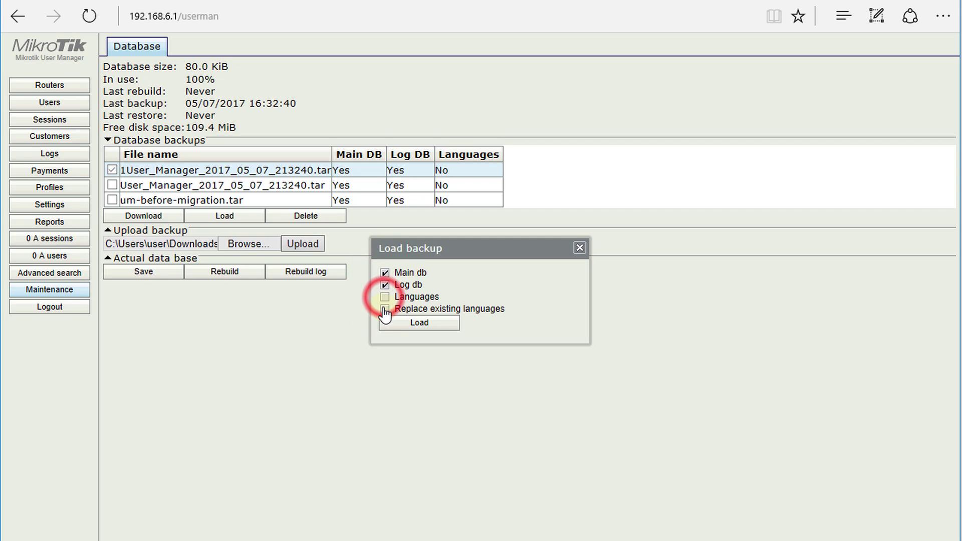
click(384, 310)
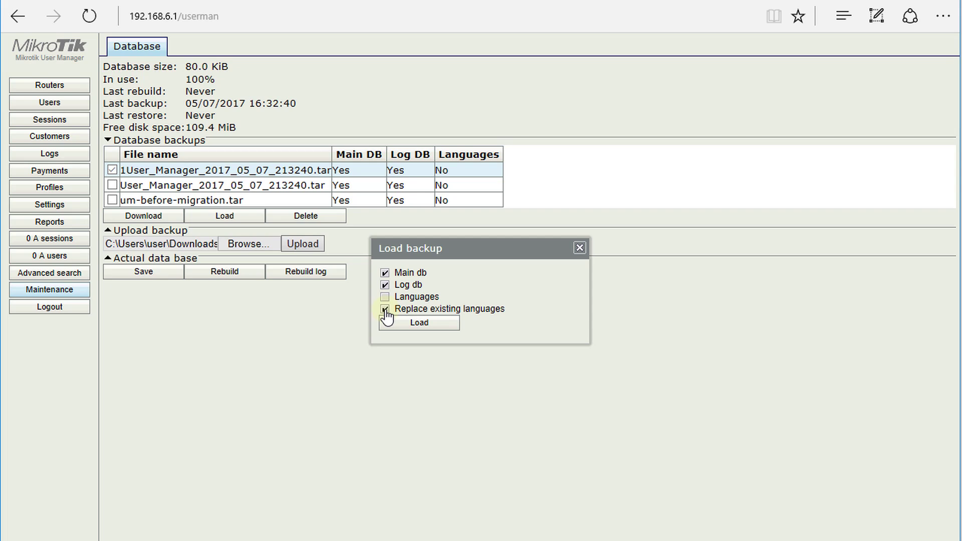
click(423, 327)
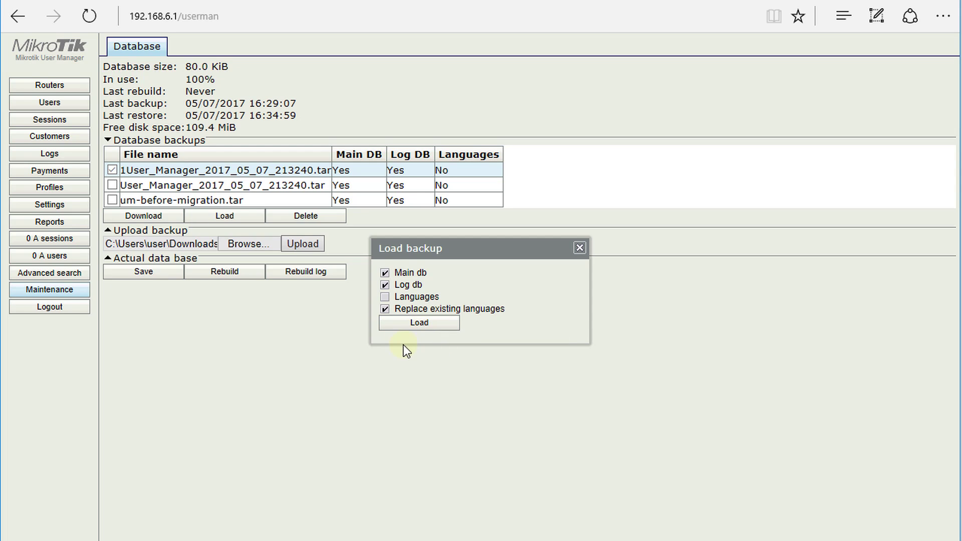
click(577, 249)
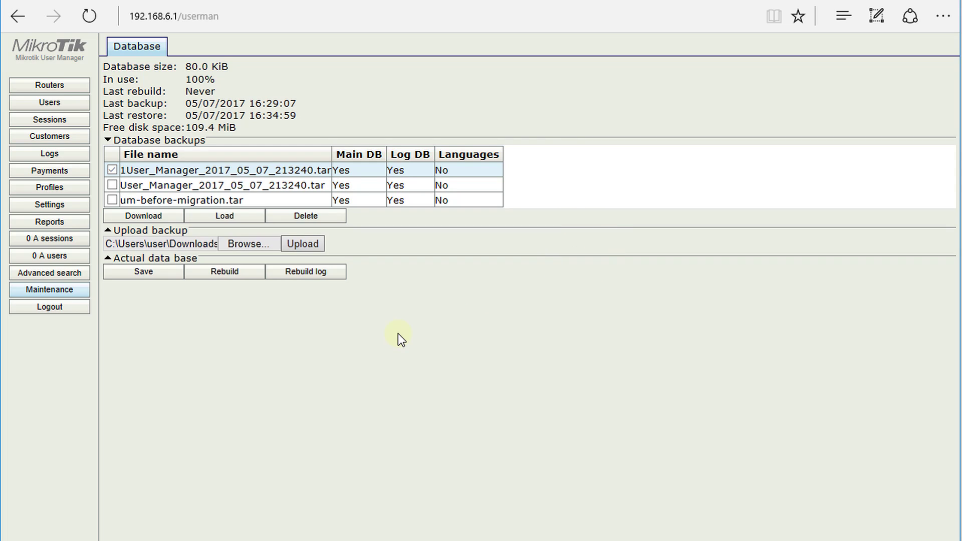